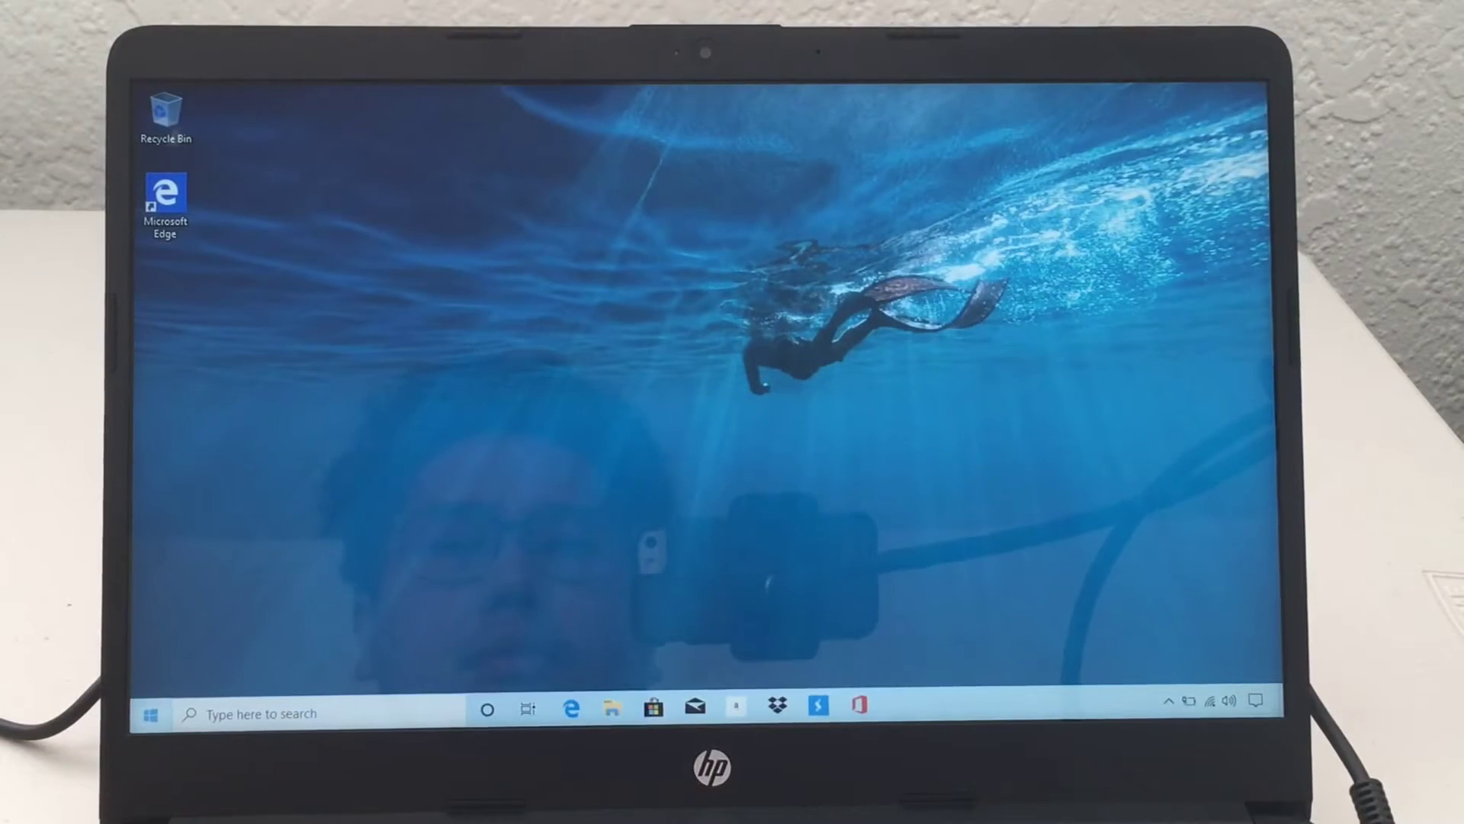
Search Start for 'activation' and pick the Activation settings best match
{"action": "key", "text": "super"}
{"action": "type", "text": "acti"}
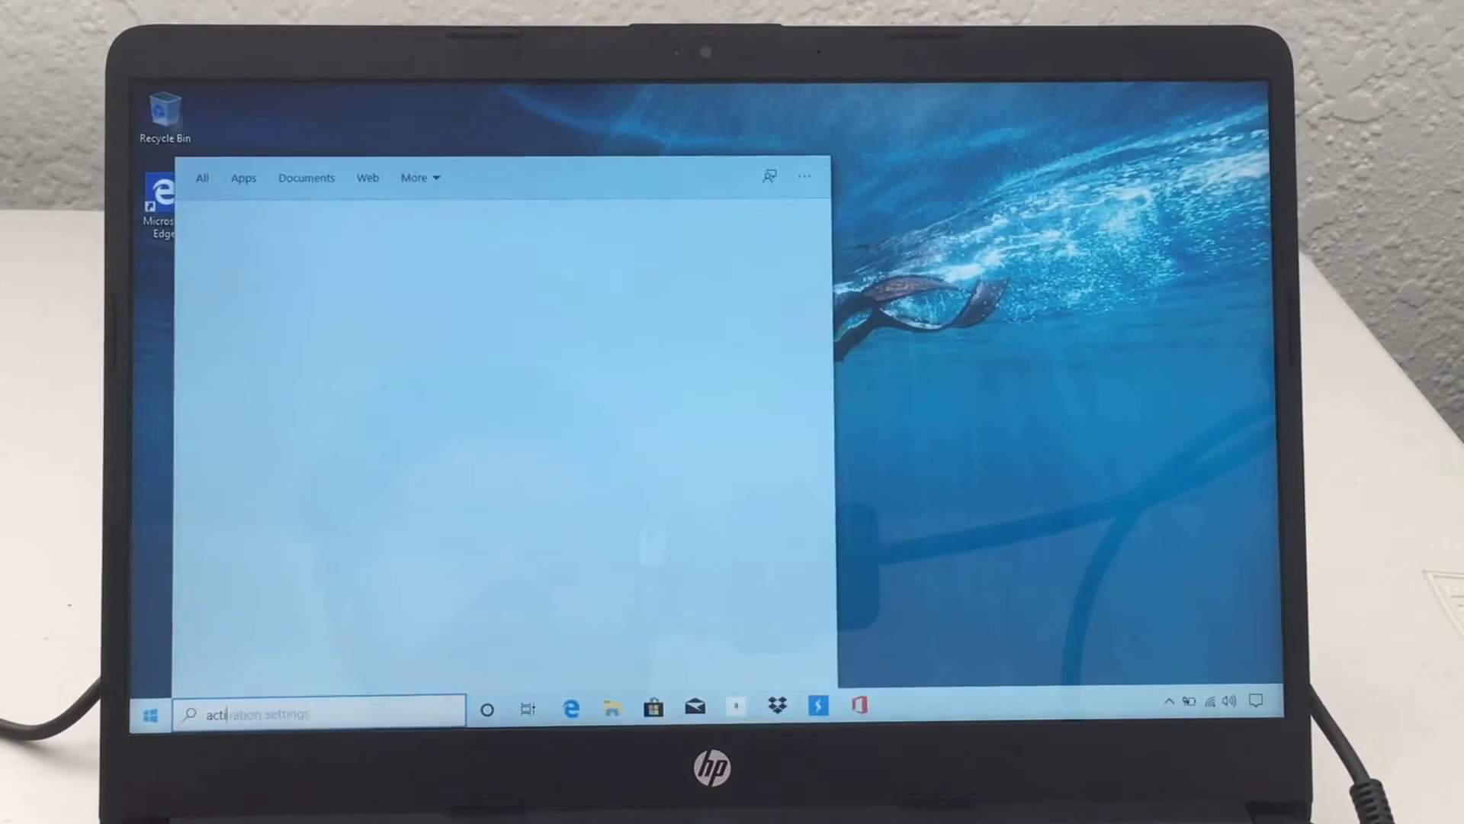
{"action": "type", "text": "va"}
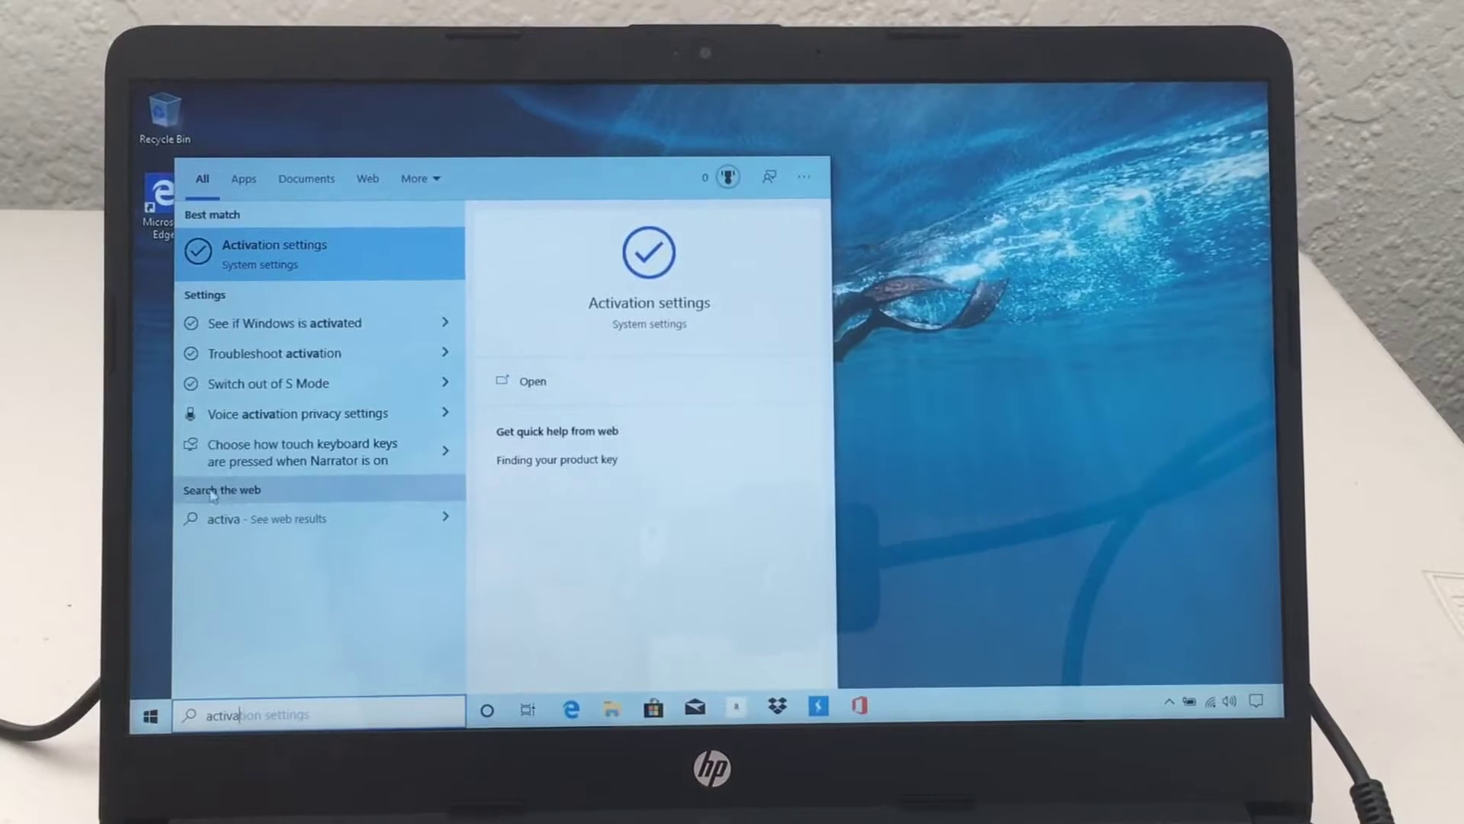
{"action": "left_click", "coordinate": [382, 250]}
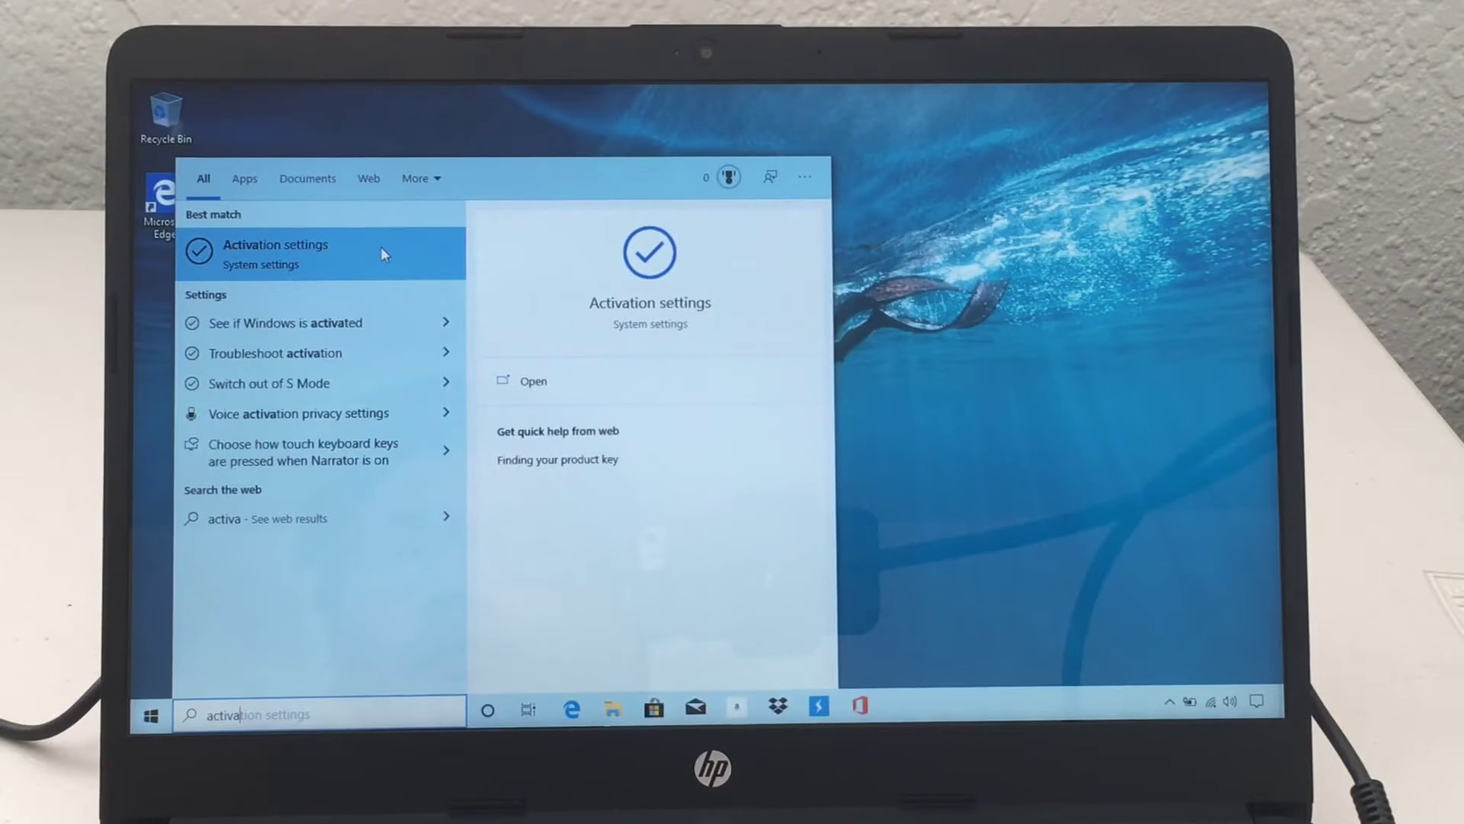
Show the Activation page reporting Windows 10 Home in S mode with a digital license
{"action": "left_click", "coordinate": [381, 249]}
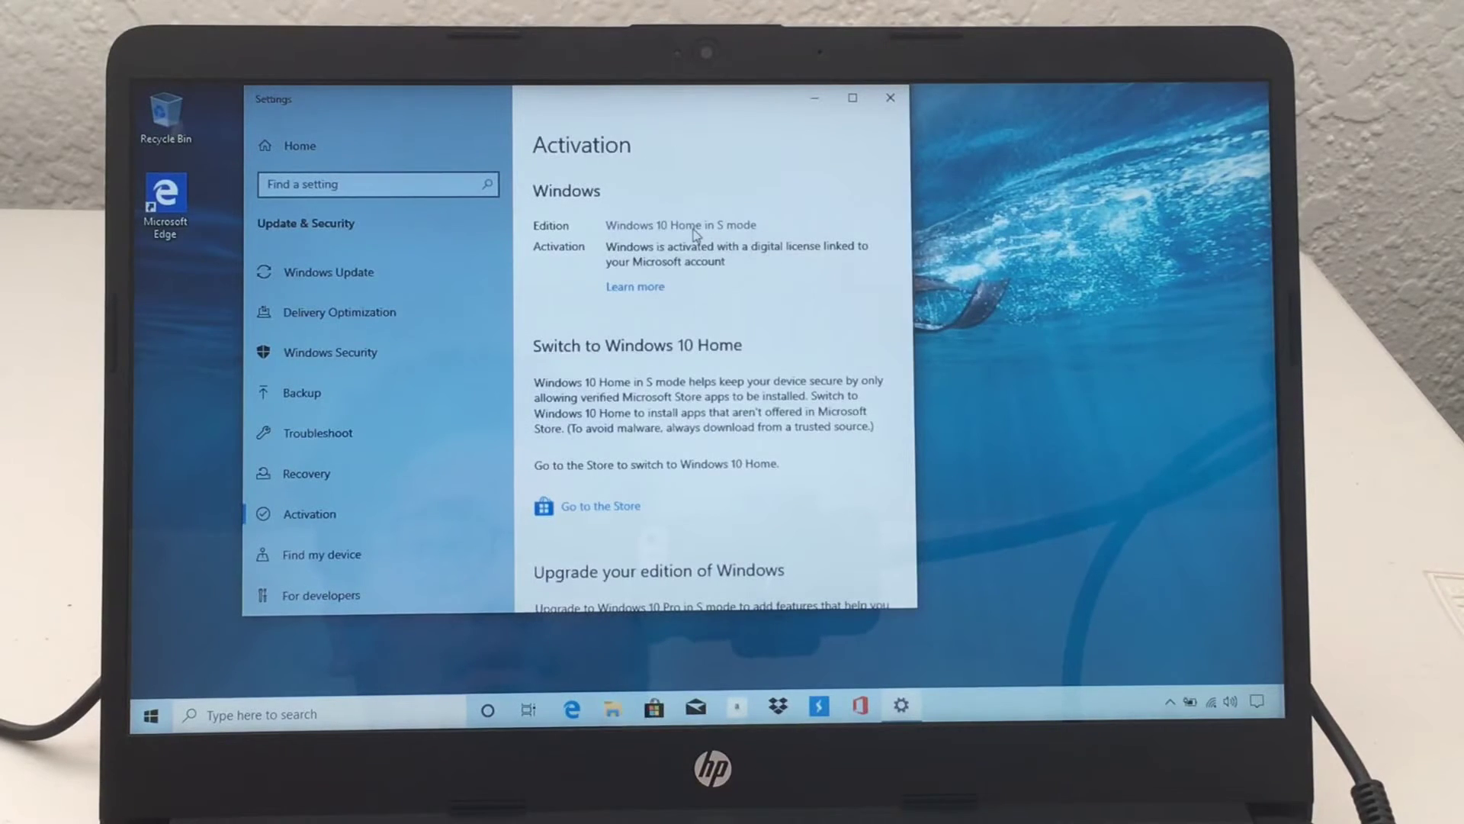
Go to the Store from Settings to reach the free Switch out of S mode page
{"action": "left_click", "coordinate": [640, 508]}
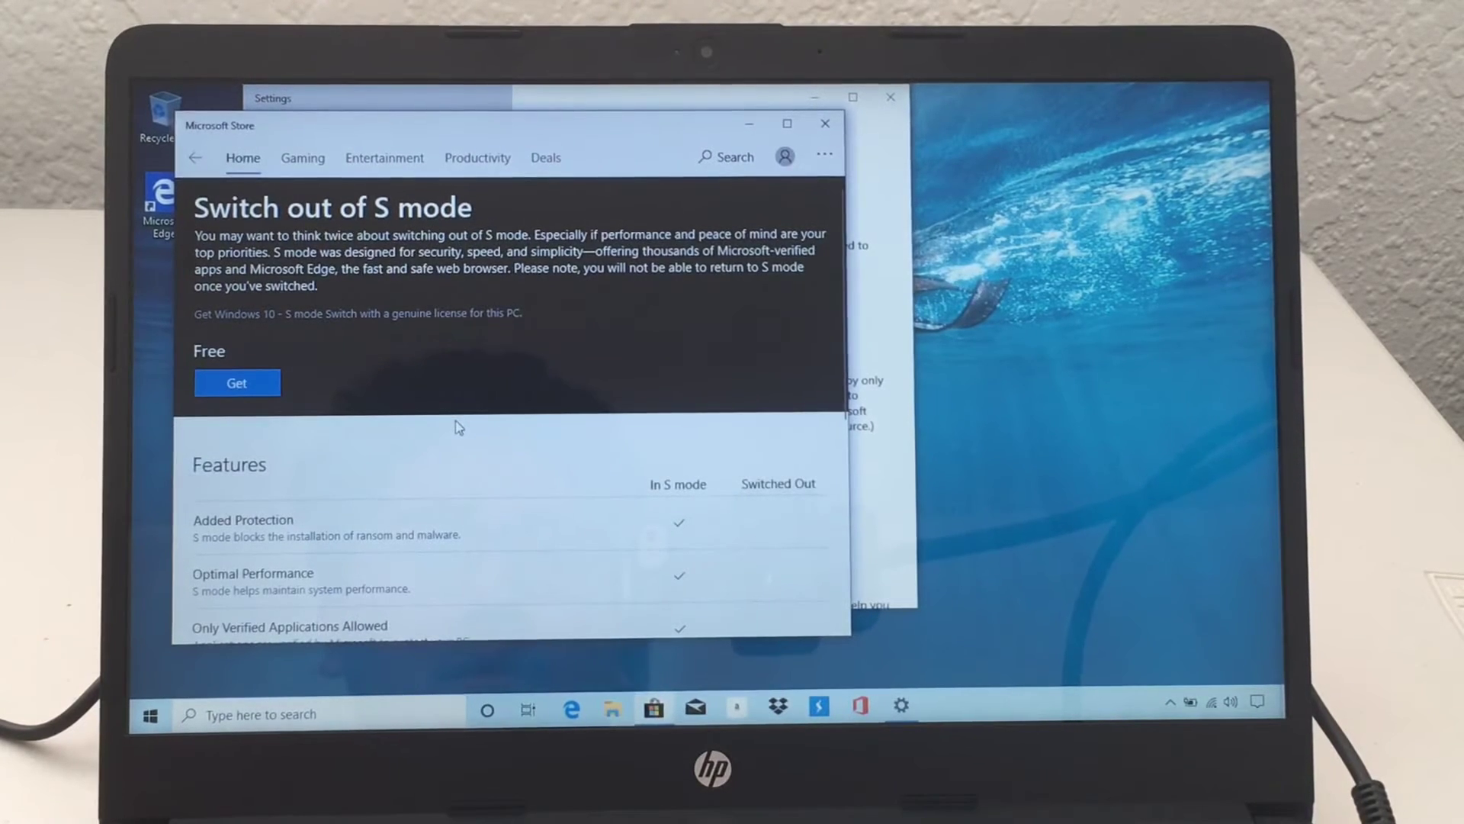
{"action": "scroll", "coordinate": [456, 427], "scroll_direction": "down", "scroll_amount": 1}
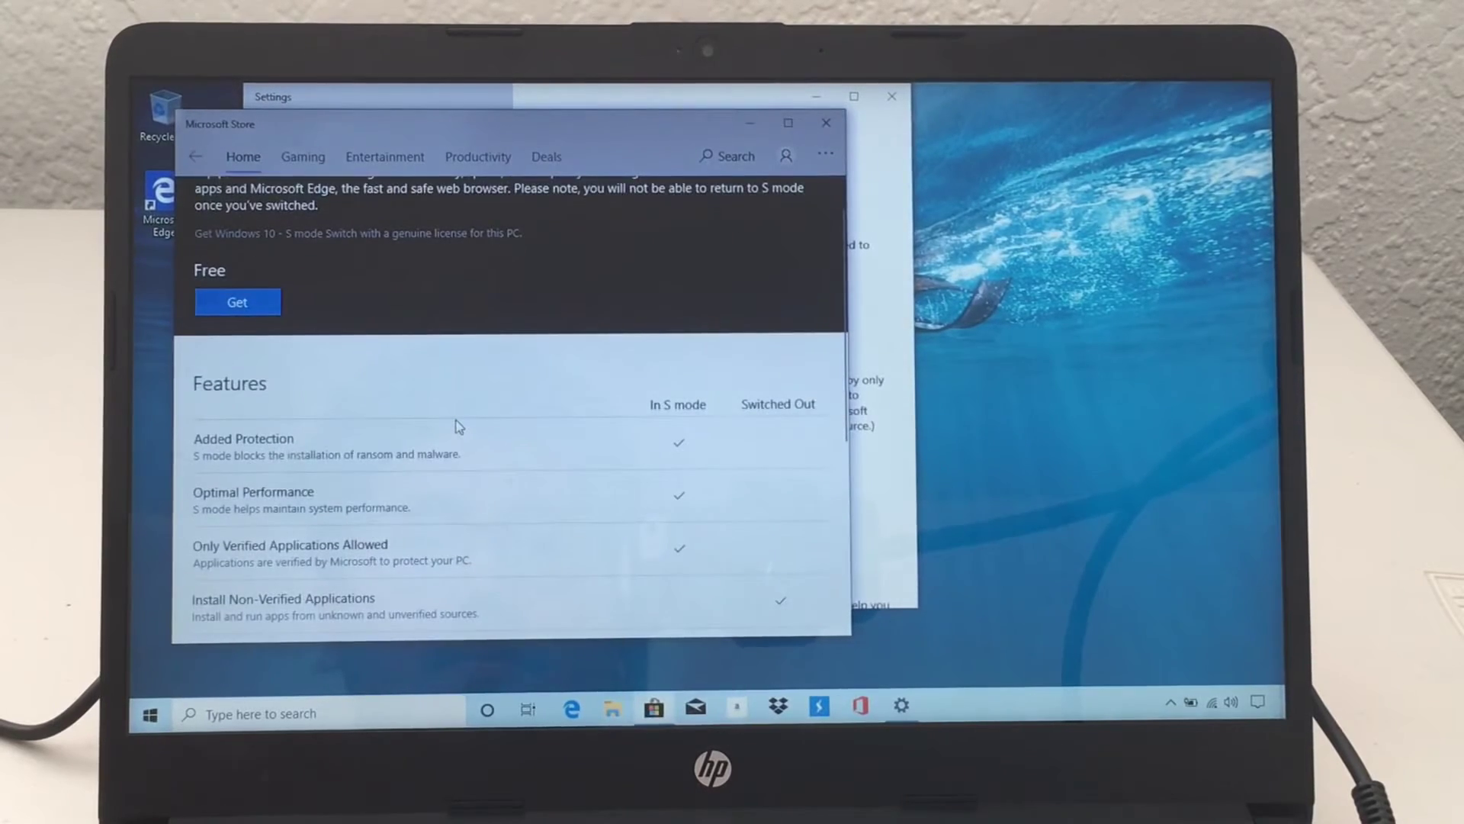
{"action": "scroll", "coordinate": [455, 427], "scroll_direction": "down", "scroll_amount": 1}
{"action": "scroll", "coordinate": [456, 425], "scroll_direction": "down", "scroll_amount": 1}
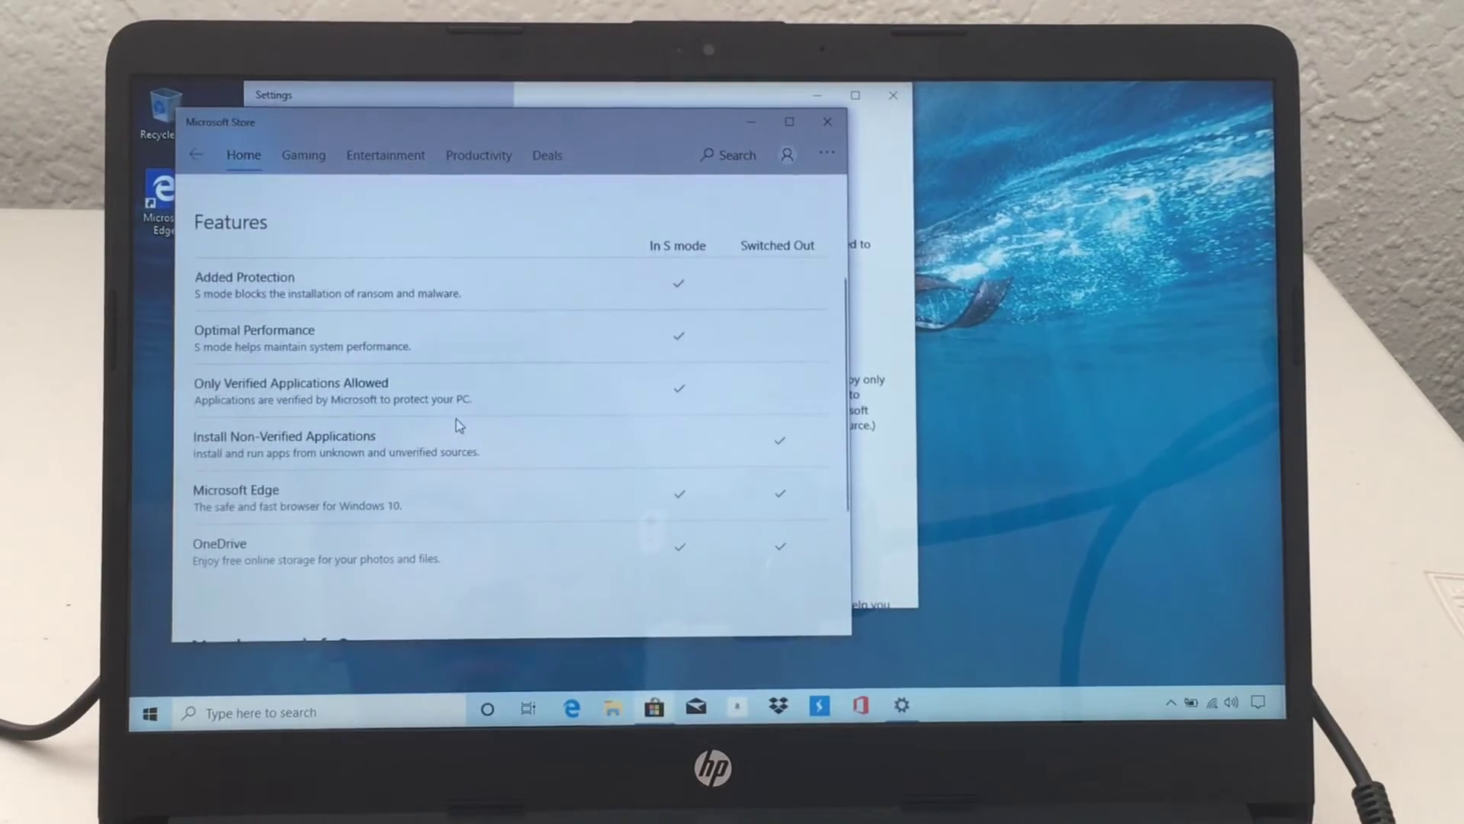
{"action": "scroll", "coordinate": [455, 426], "scroll_direction": "down", "scroll_amount": 1}
{"action": "scroll", "coordinate": [455, 426], "scroll_direction": "down", "scroll_amount": 1}
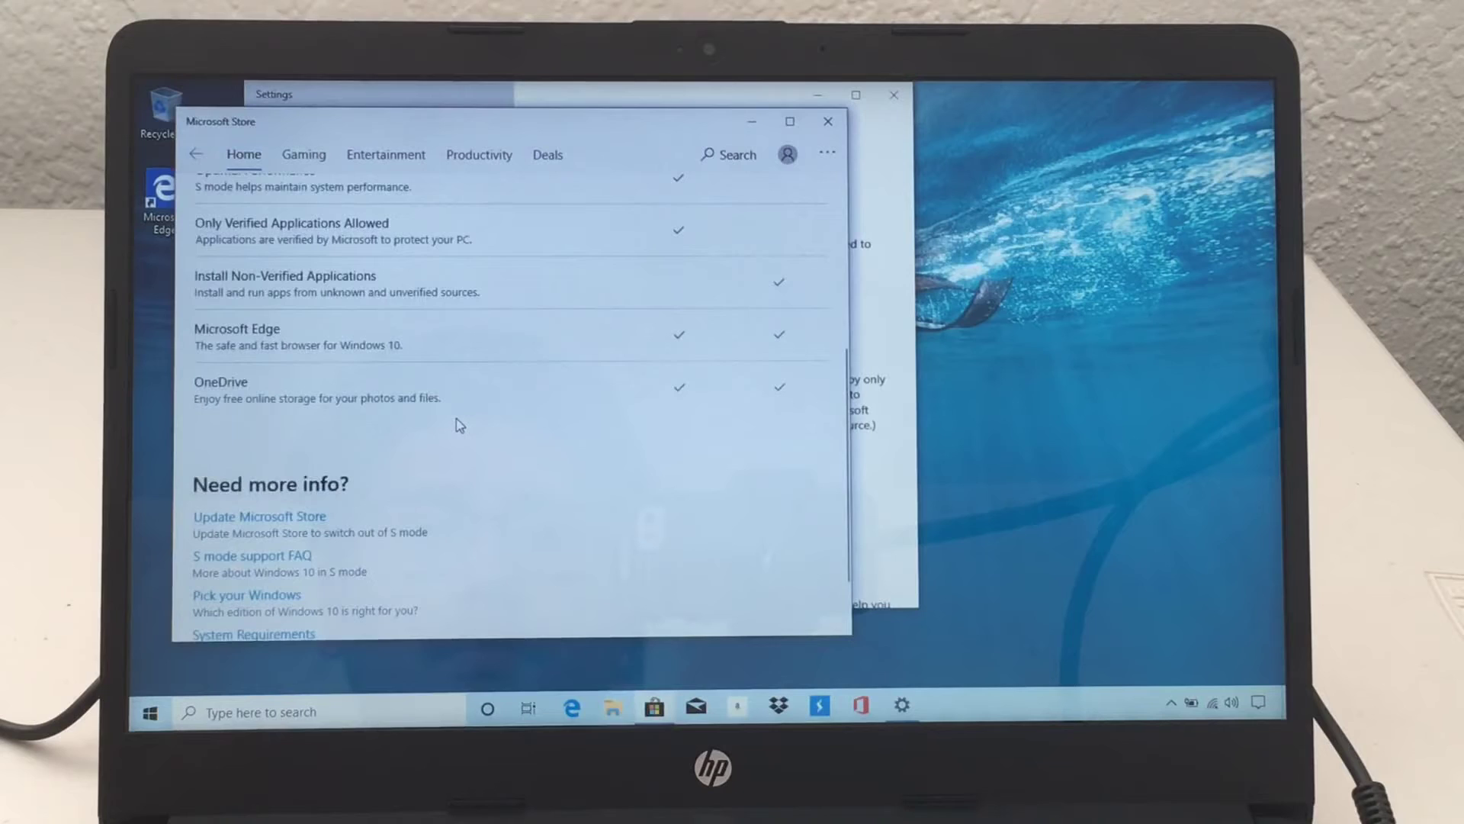
{"action": "scroll", "coordinate": [455, 425], "scroll_direction": "up", "scroll_amount": 1}
{"action": "scroll", "coordinate": [455, 427], "scroll_direction": "up", "scroll_amount": 2}
{"action": "scroll", "coordinate": [456, 426], "scroll_direction": "up", "scroll_amount": 2}
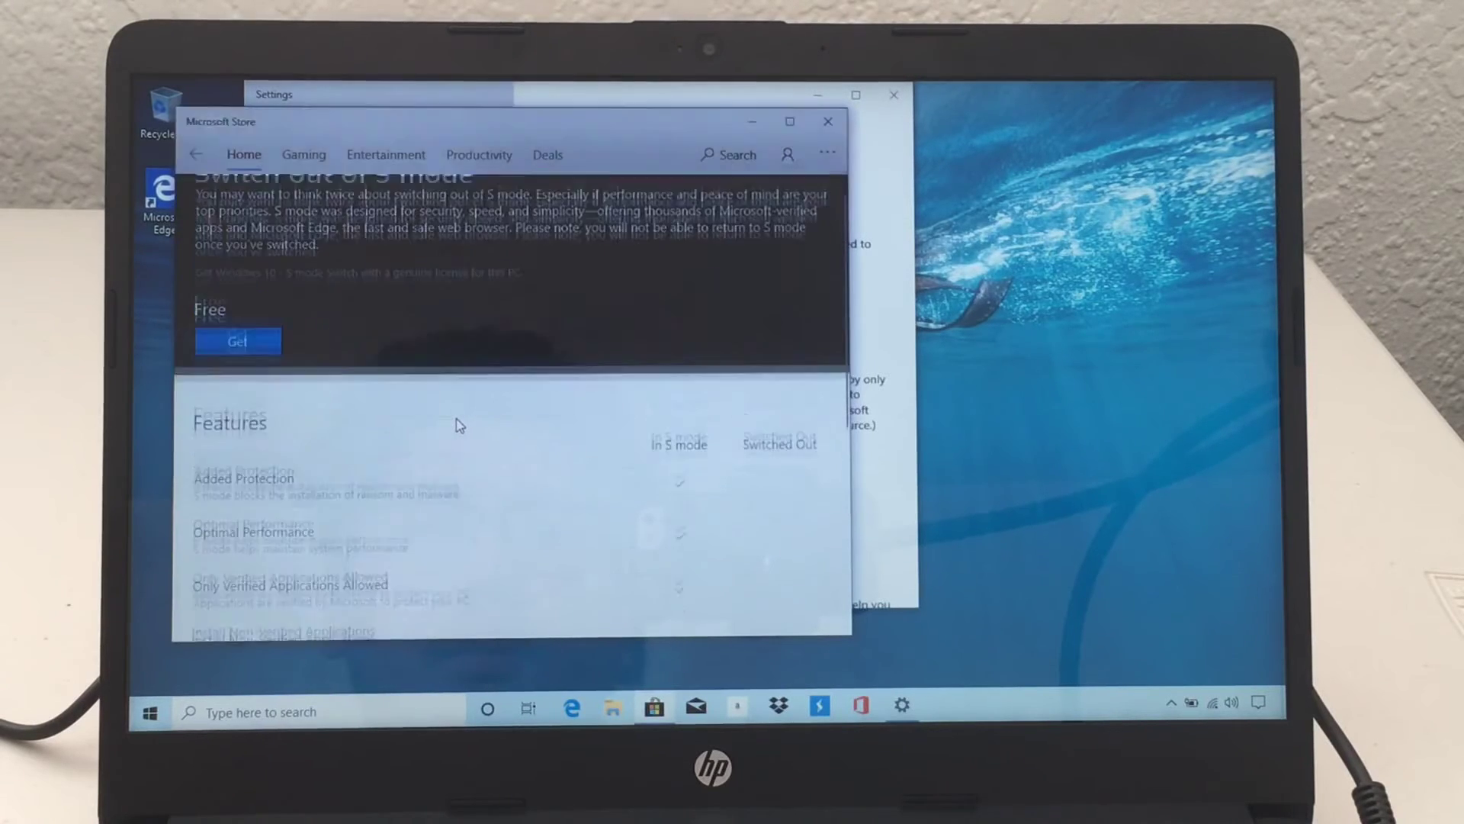
Get the free switch out of S mode, confirm 'You're all set!', and close the Store
{"action": "left_click", "coordinate": [452, 275]}
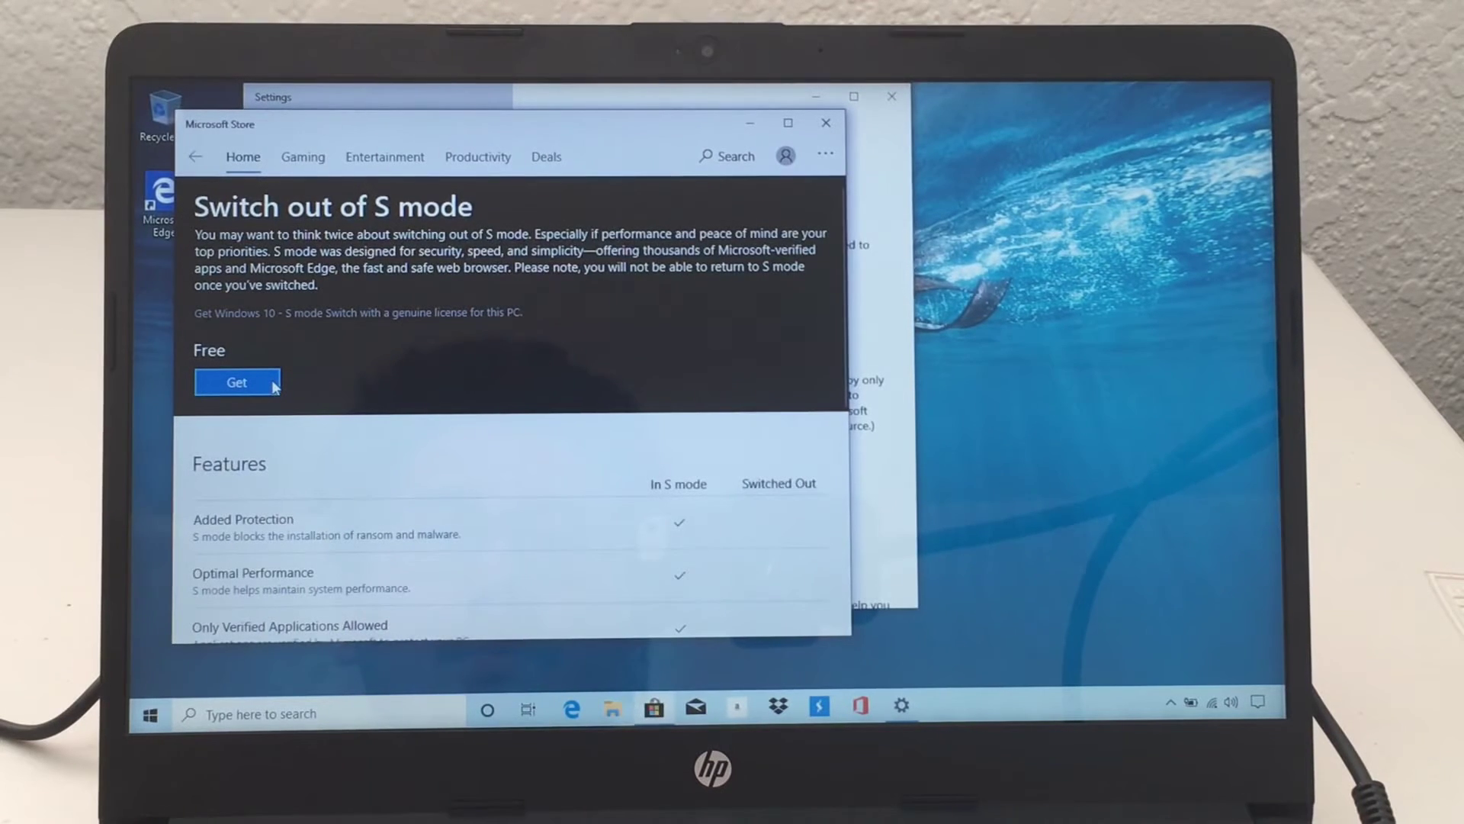
{"action": "left_click", "coordinate": [236, 382]}
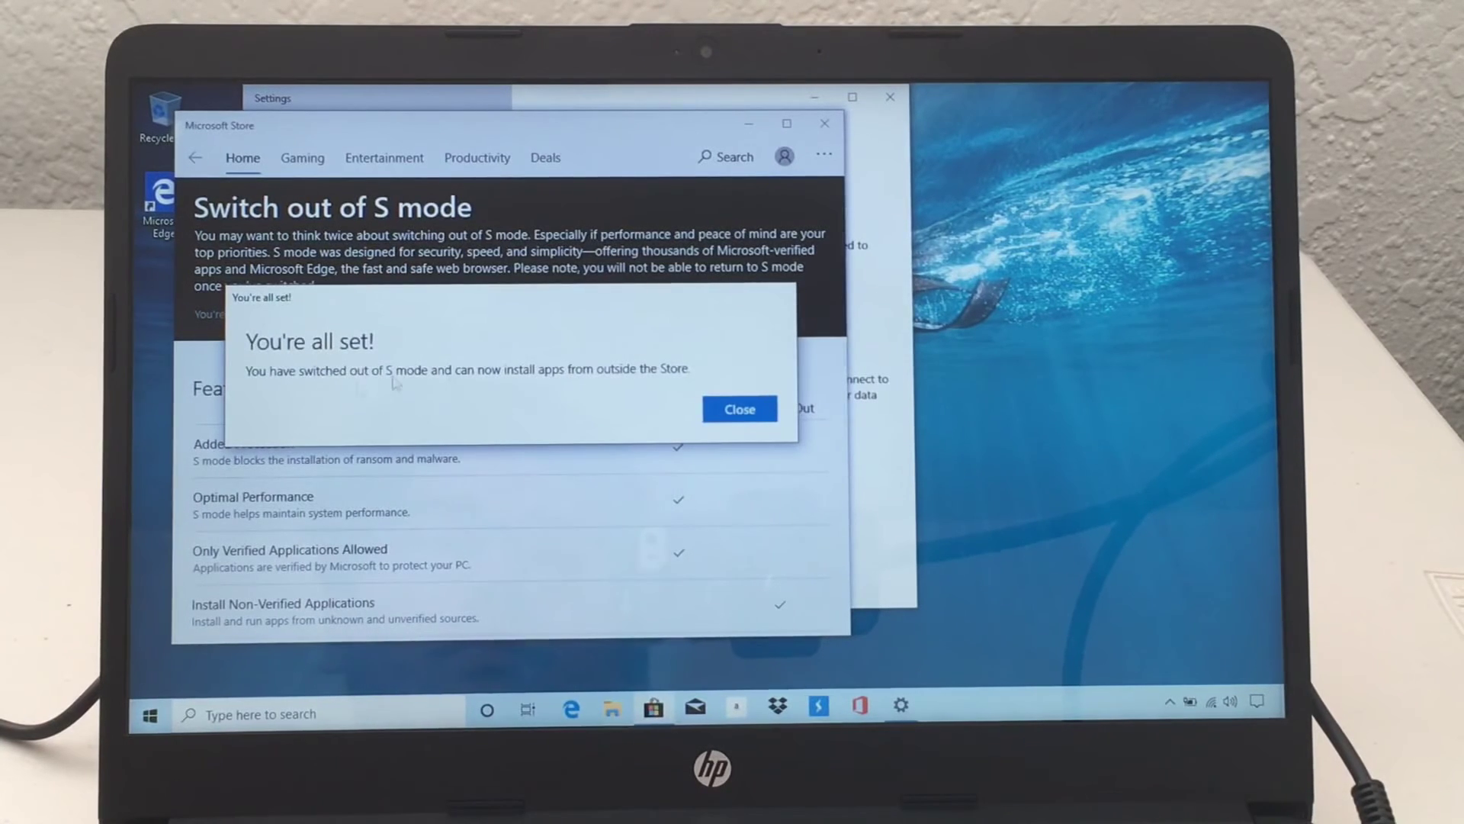
{"action": "left_click", "coordinate": [747, 411]}
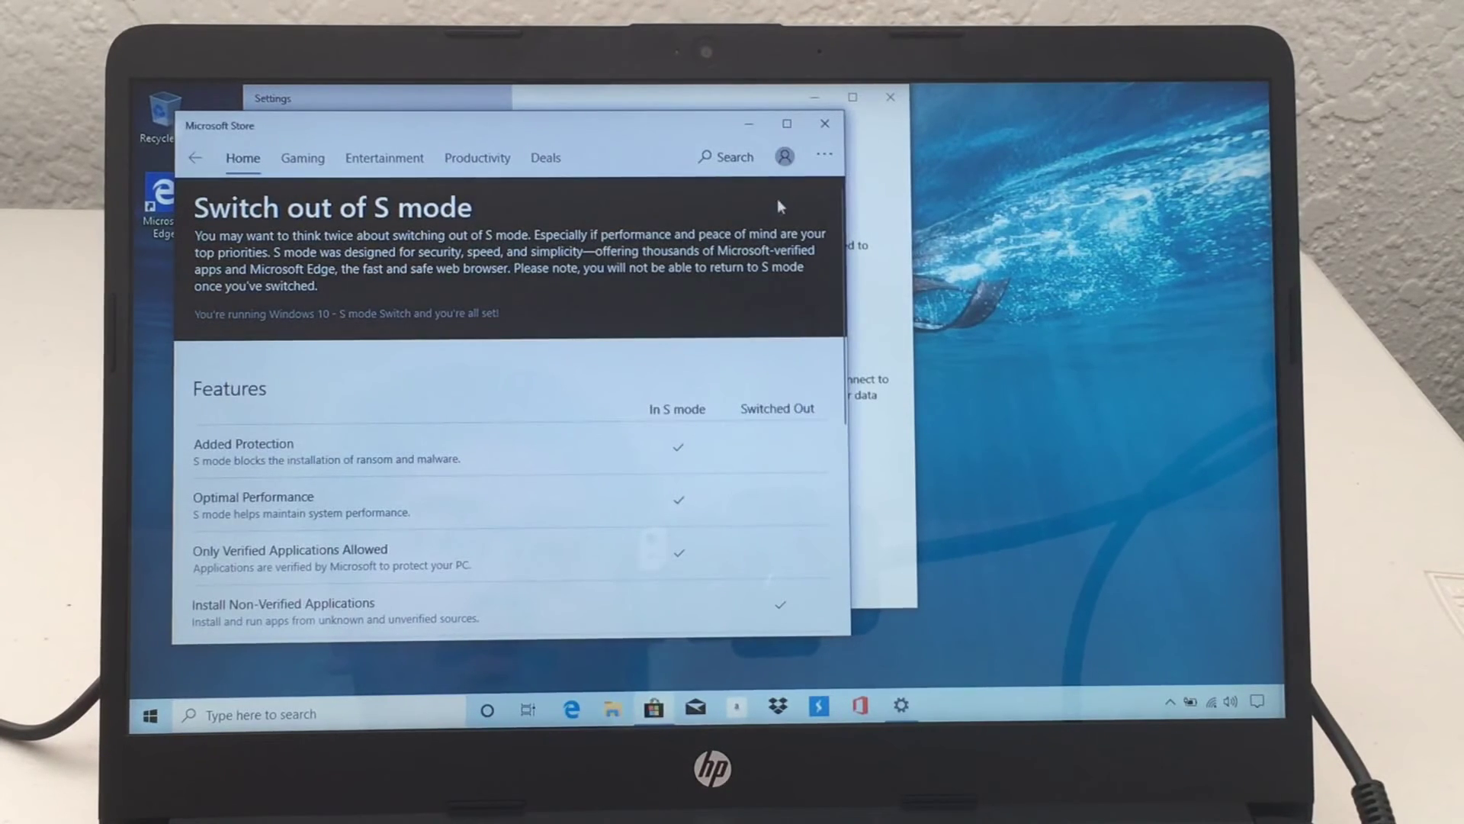
{"action": "left_click", "coordinate": [824, 122]}
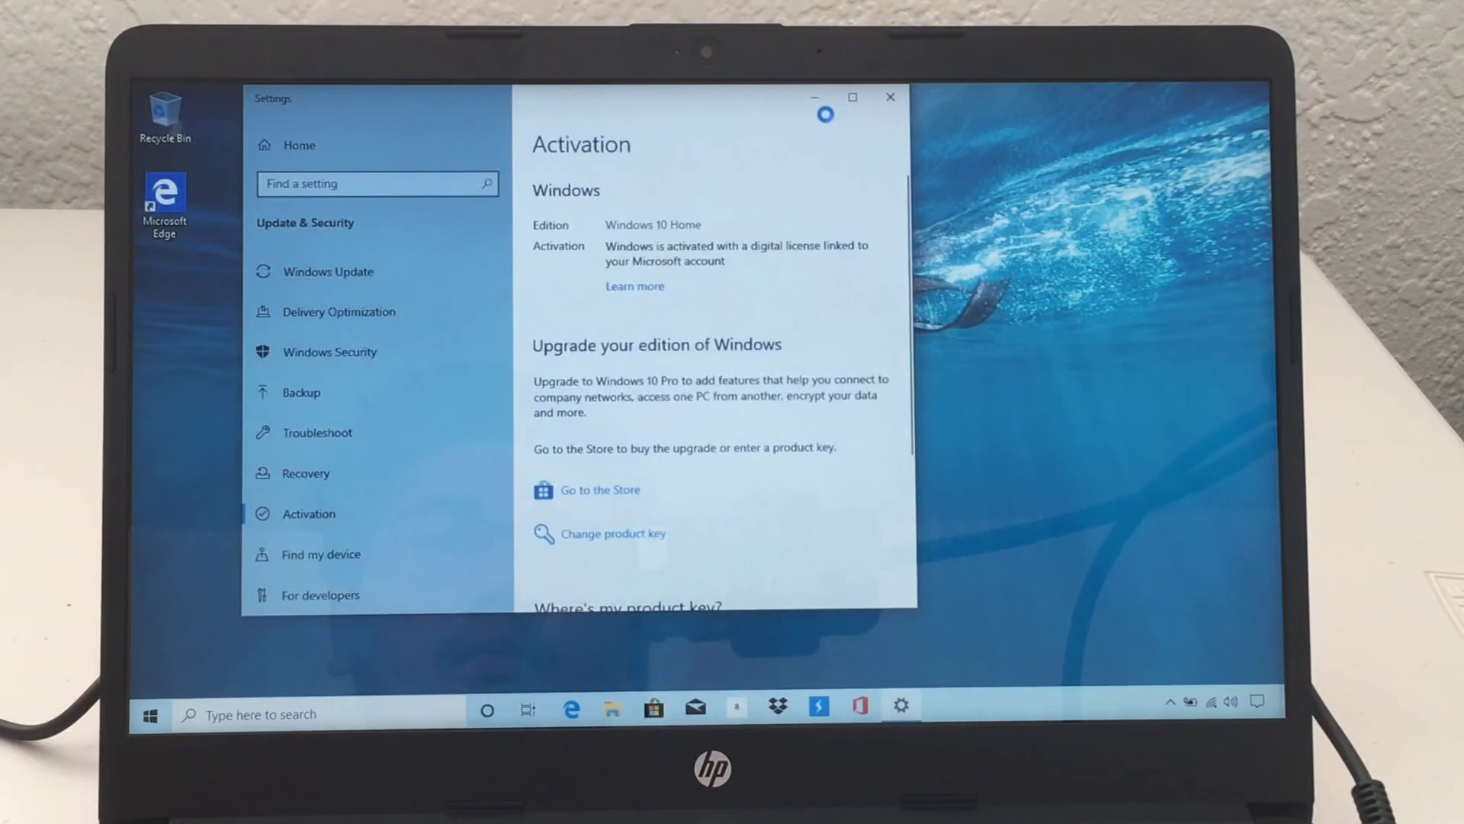